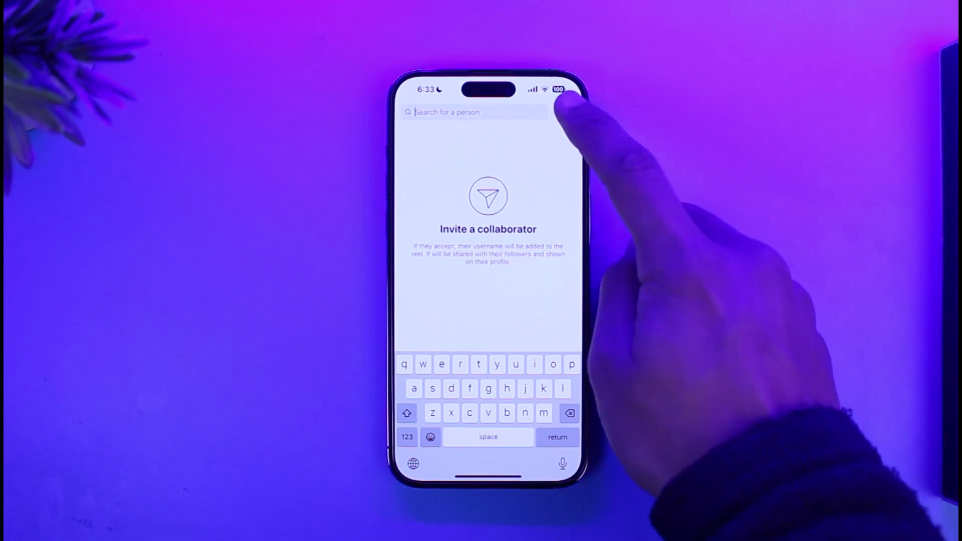
Step: Discard the new post without adding a collaborator and go to your profile
{"action": "left_click", "coordinate": [565, 112]}
{"action": "left_click", "coordinate": [568, 110]}
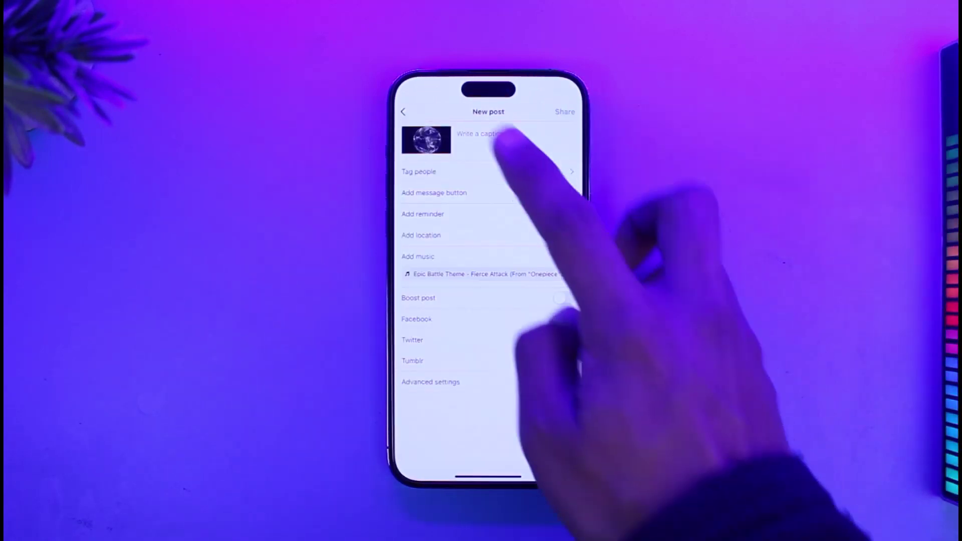
{"action": "left_click", "coordinate": [404, 111]}
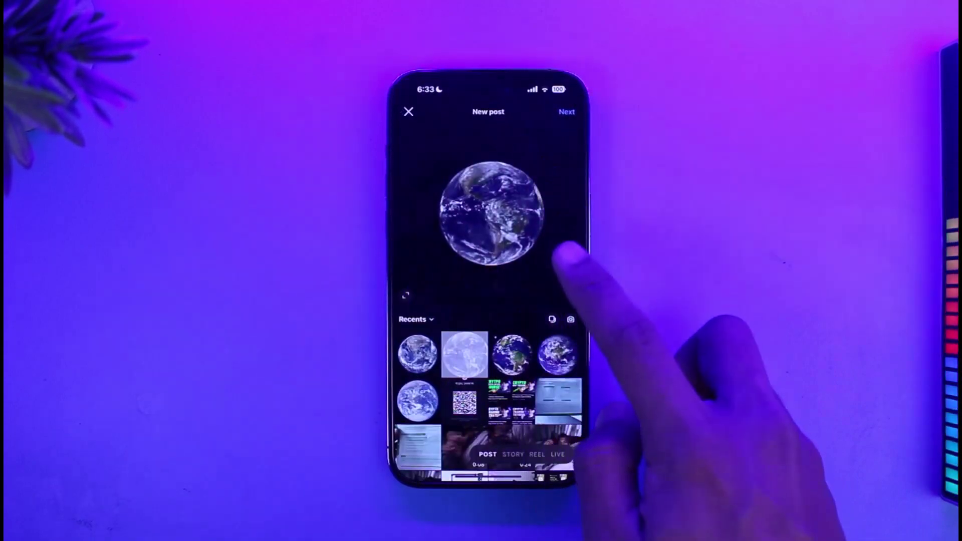
{"action": "left_click", "coordinate": [404, 111]}
{"action": "left_click", "coordinate": [562, 456]}
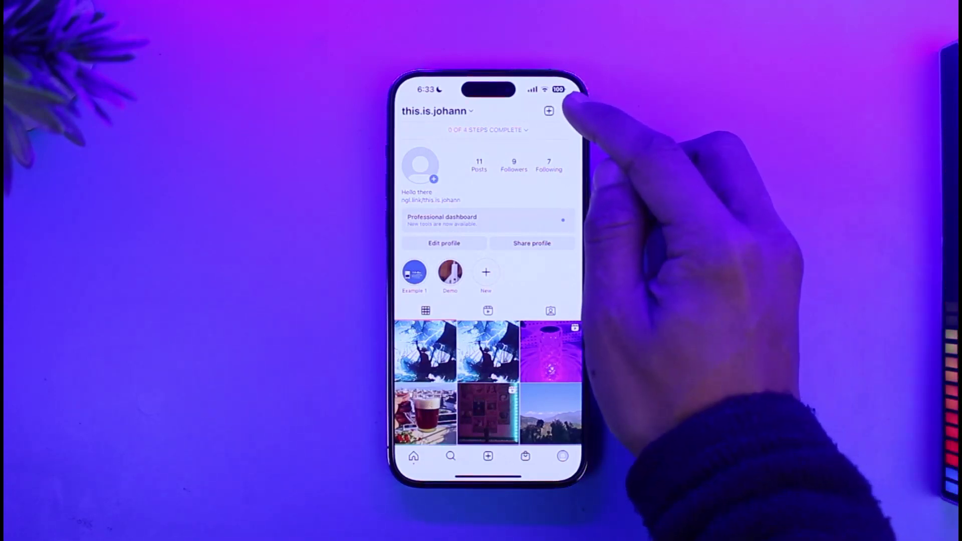
Step: Review Switch account type under Creator tools and controls, then cancel back to Settings and privacy
{"action": "left_click", "coordinate": [570, 111]}
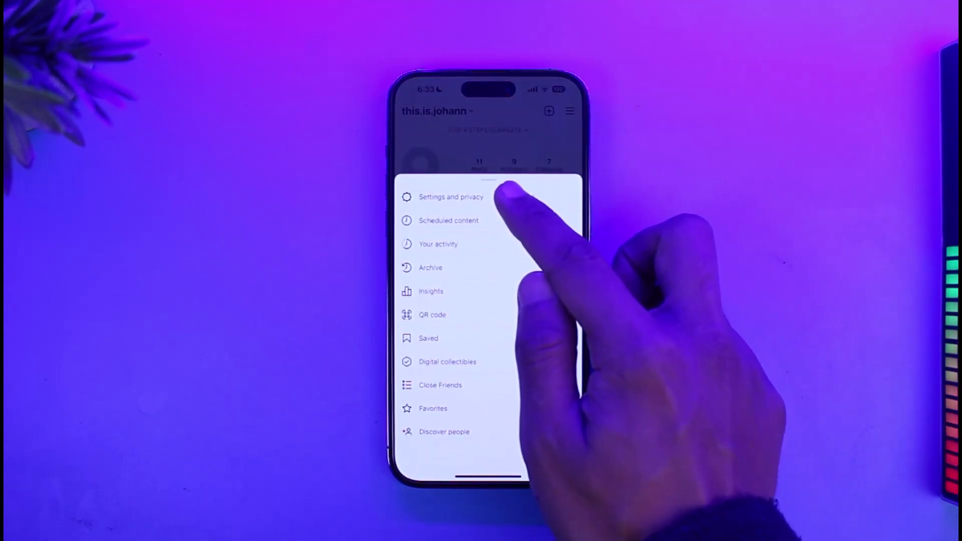
{"action": "left_click", "coordinate": [451, 197]}
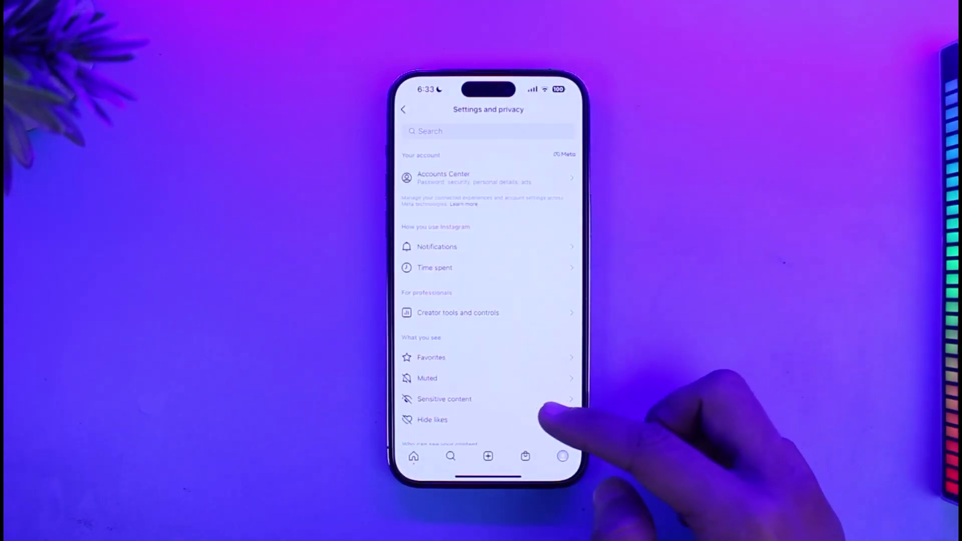
{"action": "scroll", "coordinate": [553, 376], "scroll_direction": "down", "scroll_amount": 1}
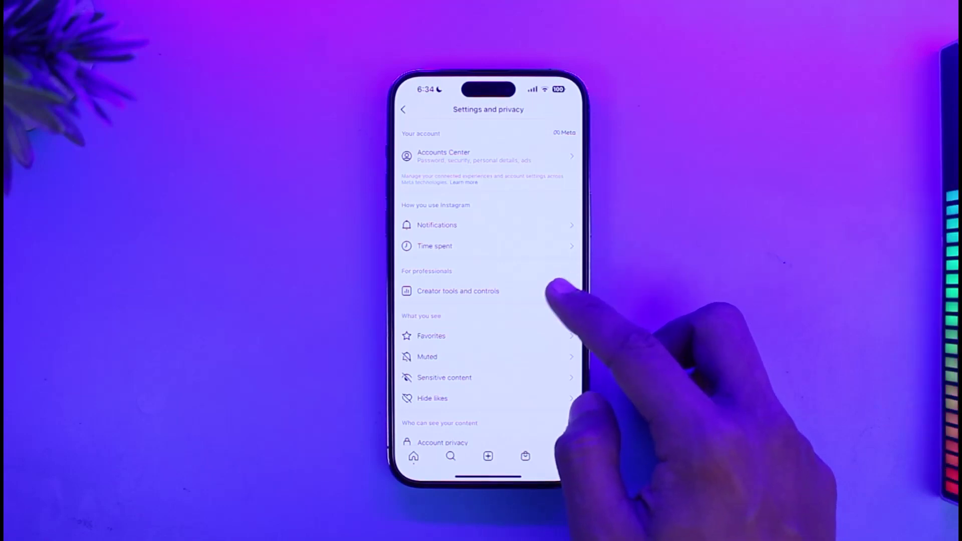
{"action": "left_click", "coordinate": [558, 292]}
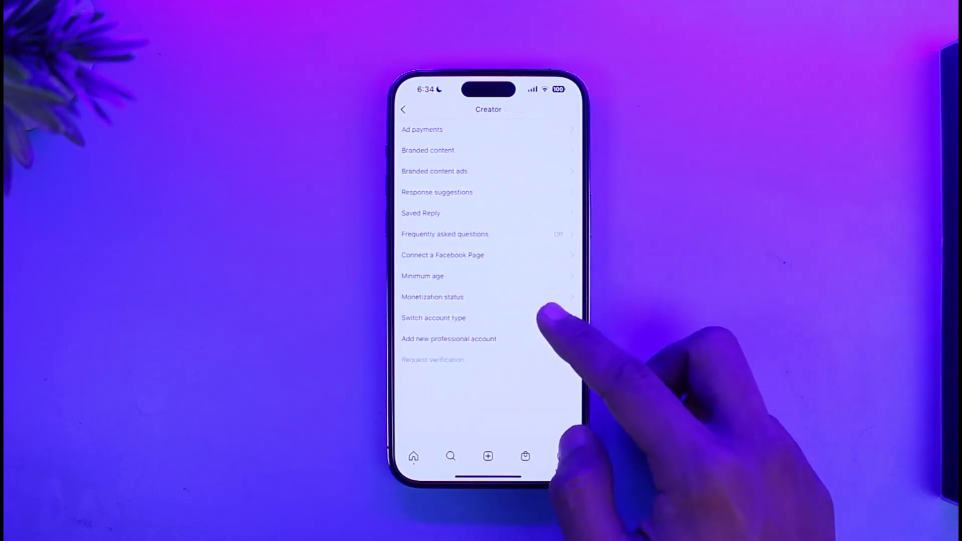
{"action": "left_click", "coordinate": [552, 317]}
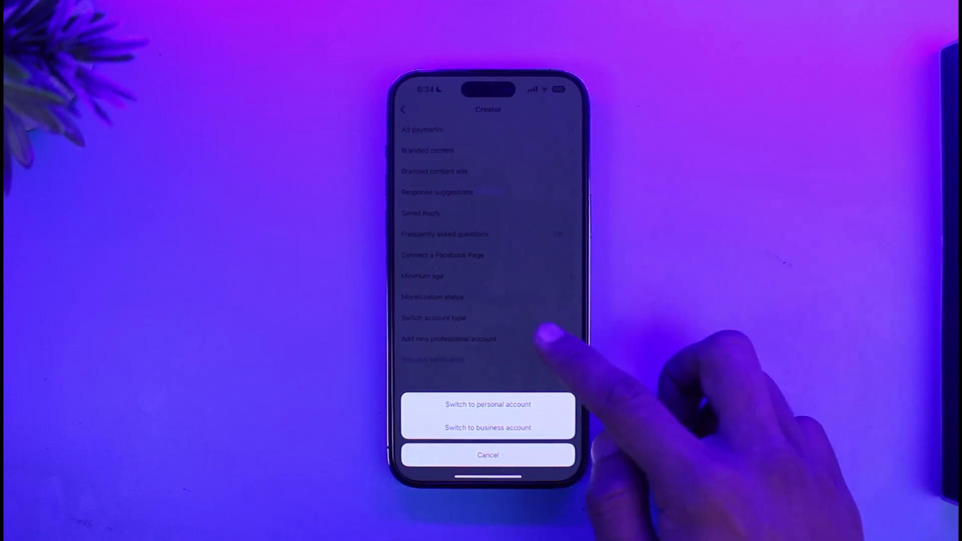
{"action": "left_click", "coordinate": [538, 333]}
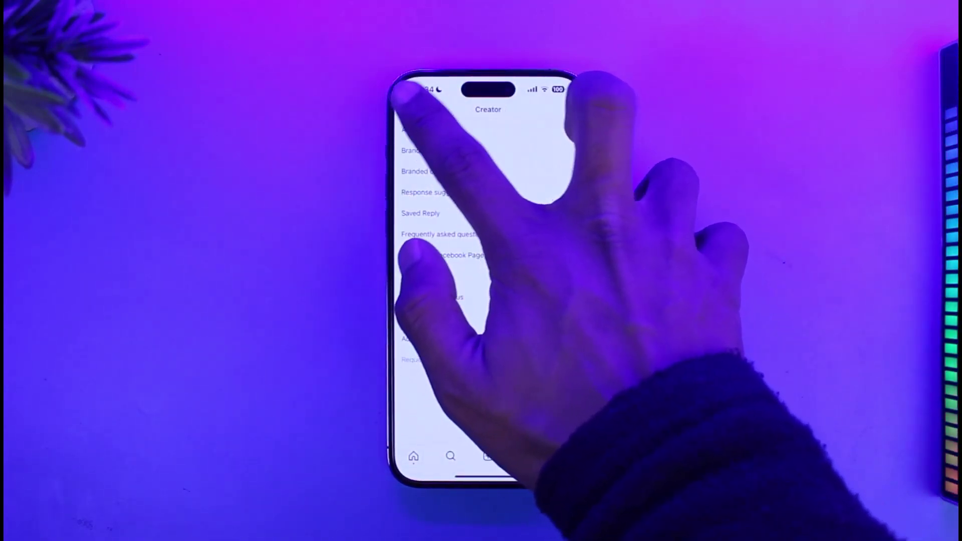
{"action": "left_click", "coordinate": [404, 110]}
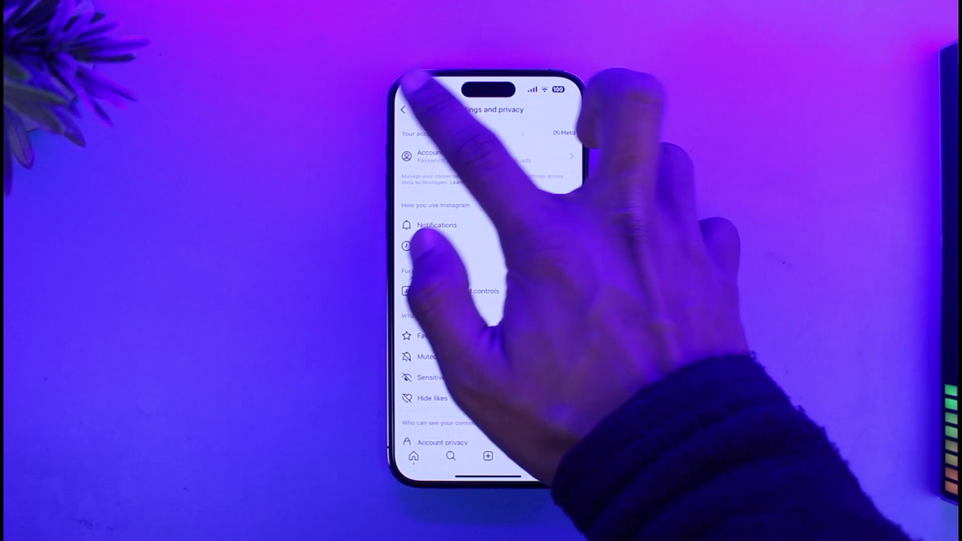
{"action": "scroll", "coordinate": [526, 338], "scroll_direction": "down", "scroll_amount": 5}
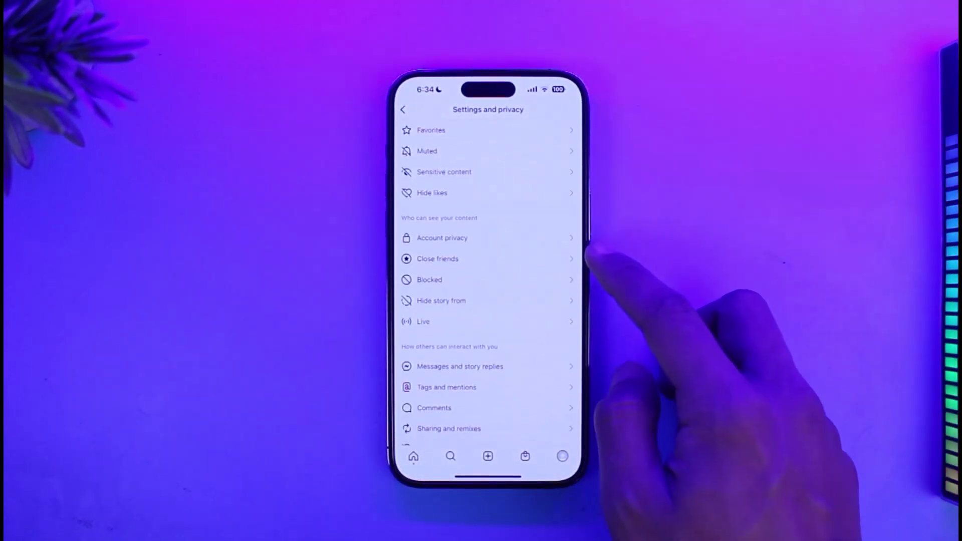
Step: View Account privacy with Private account left off, then go back to the profile
{"action": "left_click", "coordinate": [527, 221]}
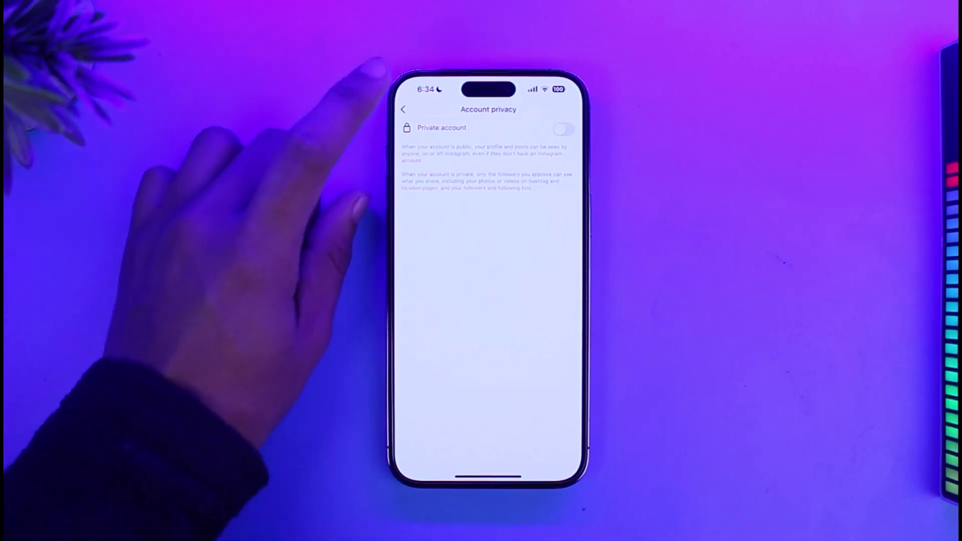
{"action": "left_click", "coordinate": [404, 109]}
{"action": "left_click", "coordinate": [403, 110]}
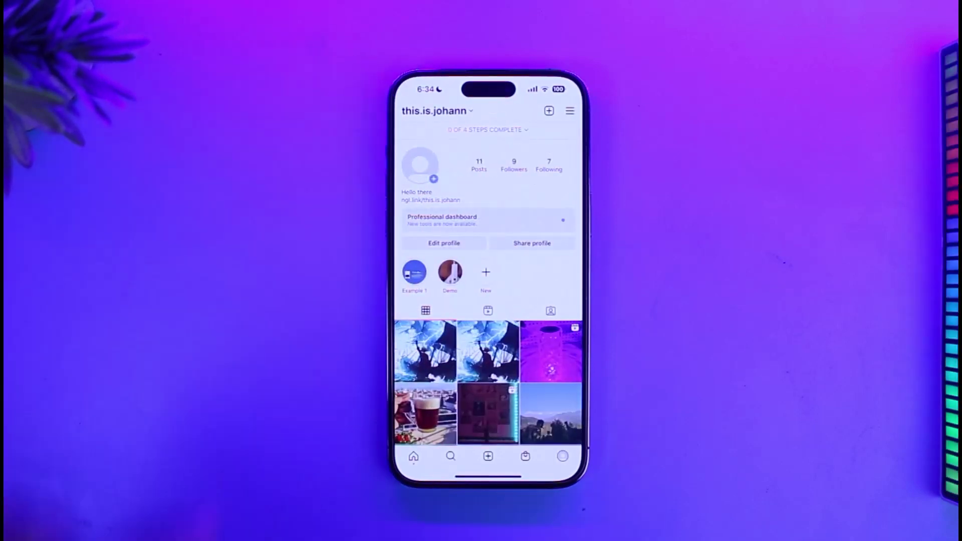
Step: Open and close the account switcher without switching, then swipe up to leave Instagram
{"action": "left_click", "coordinate": [436, 110]}
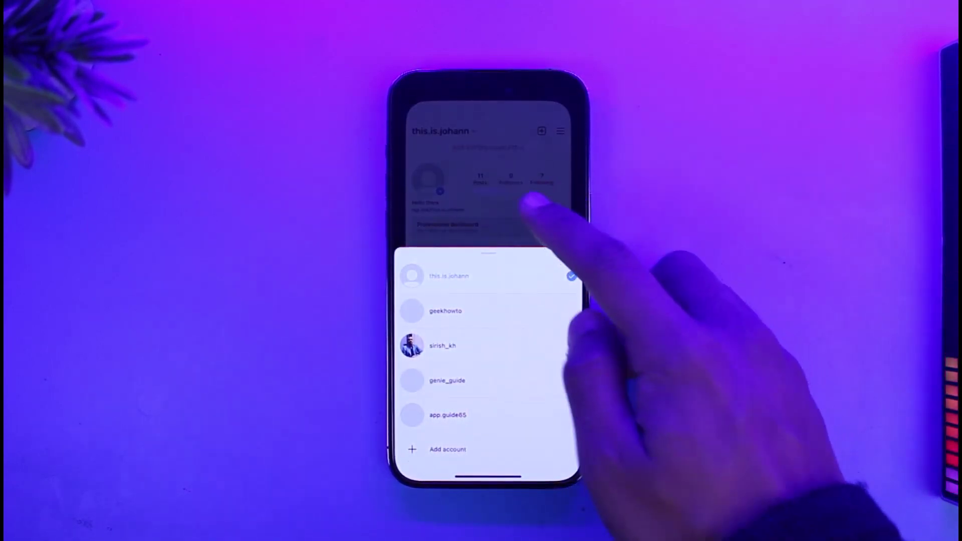
{"action": "left_click", "coordinate": [559, 204]}
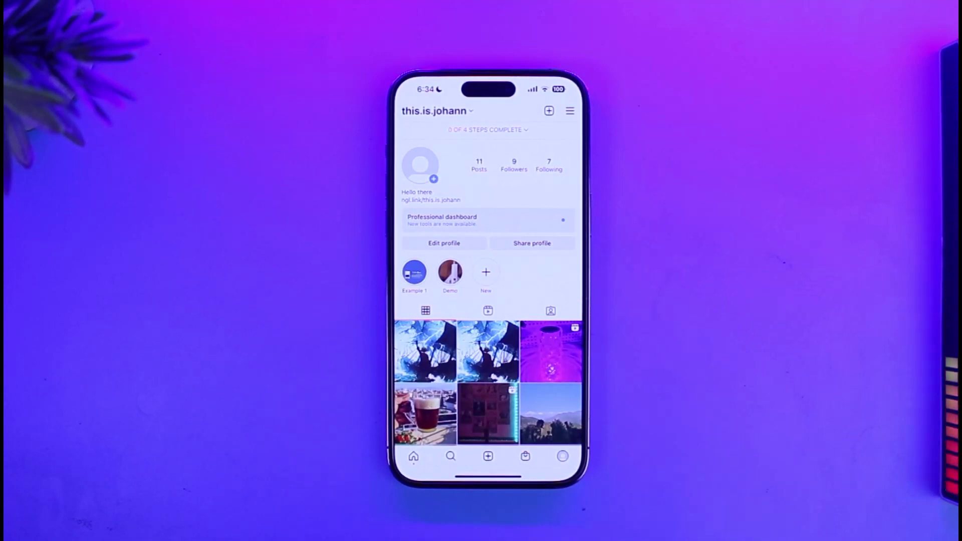
{"action": "left_click_drag", "start_coordinate": [489, 478], "coordinate": [489, 339]}
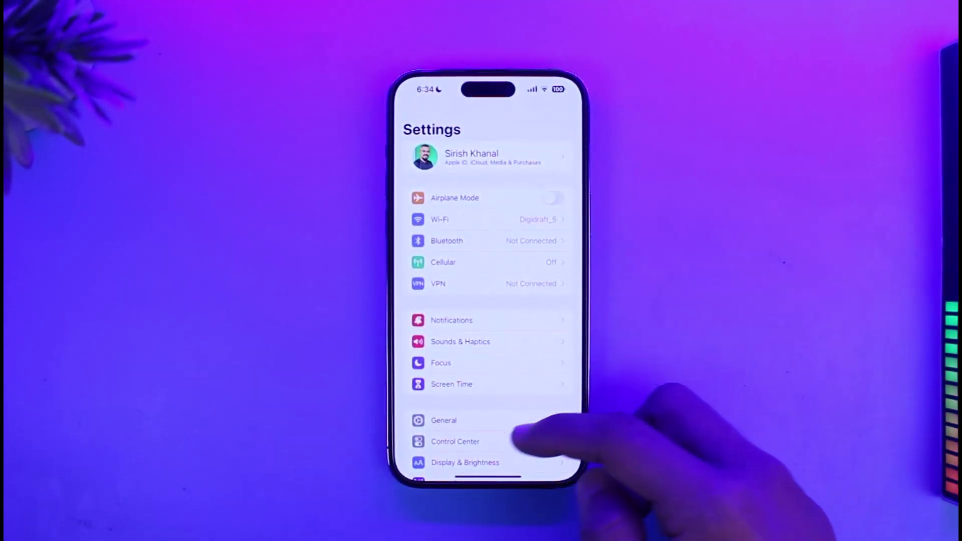
{"action": "left_click_drag", "start_coordinate": [519, 444], "coordinate": [527, 302]}
Step: Offload Instagram from General > iPhone Storage, confirming Offload App
{"action": "left_click", "coordinate": [526, 274]}
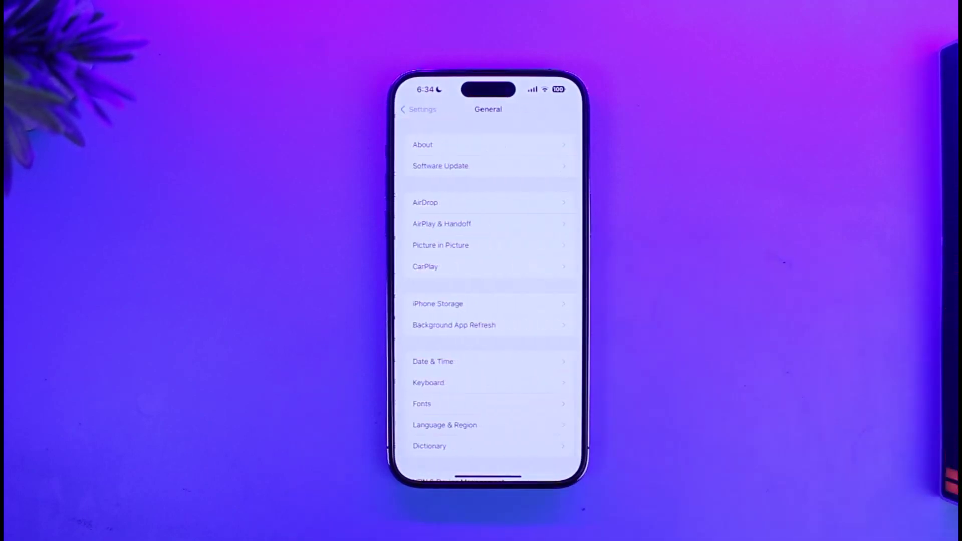
{"action": "left_click", "coordinate": [519, 304]}
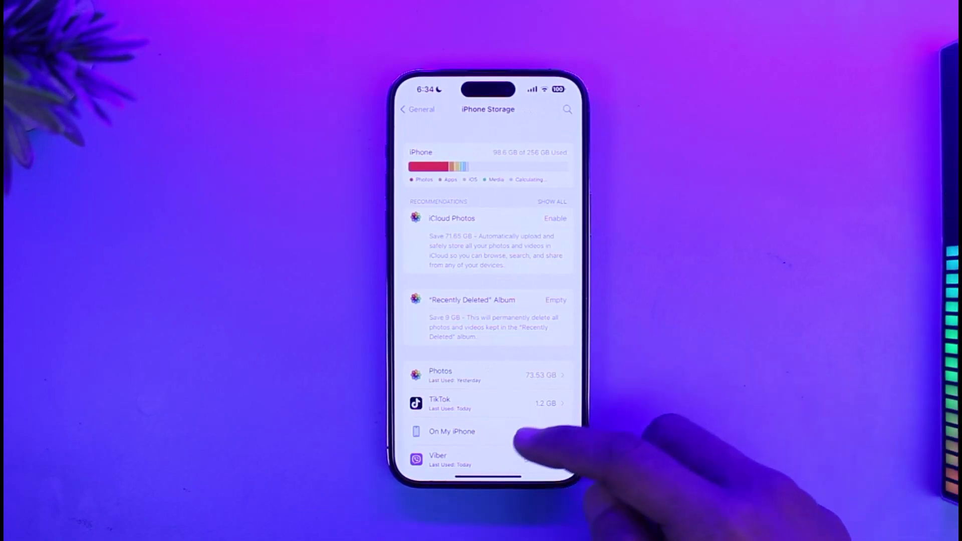
{"action": "scroll", "coordinate": [526, 421], "scroll_direction": "down", "scroll_amount": 8}
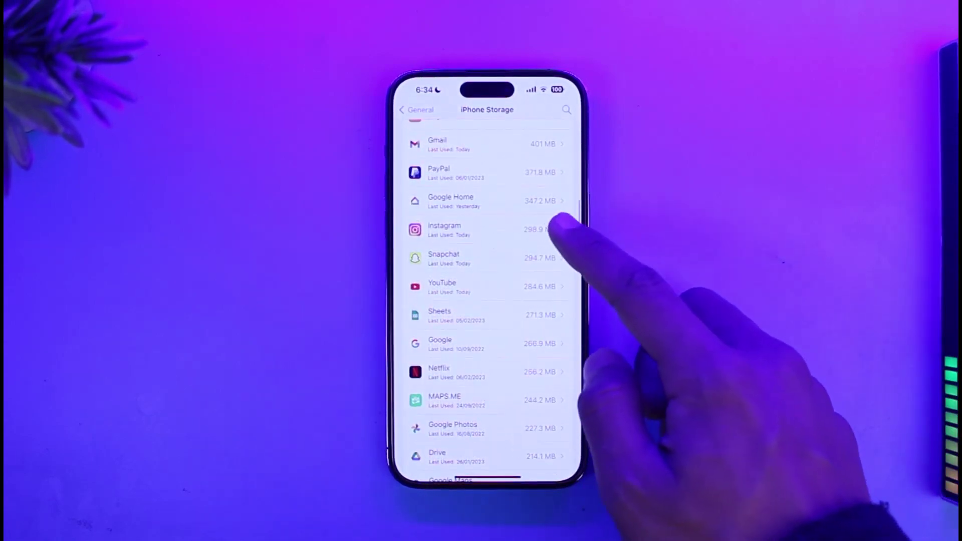
{"action": "left_click", "coordinate": [542, 229]}
{"action": "left_click", "coordinate": [489, 244]}
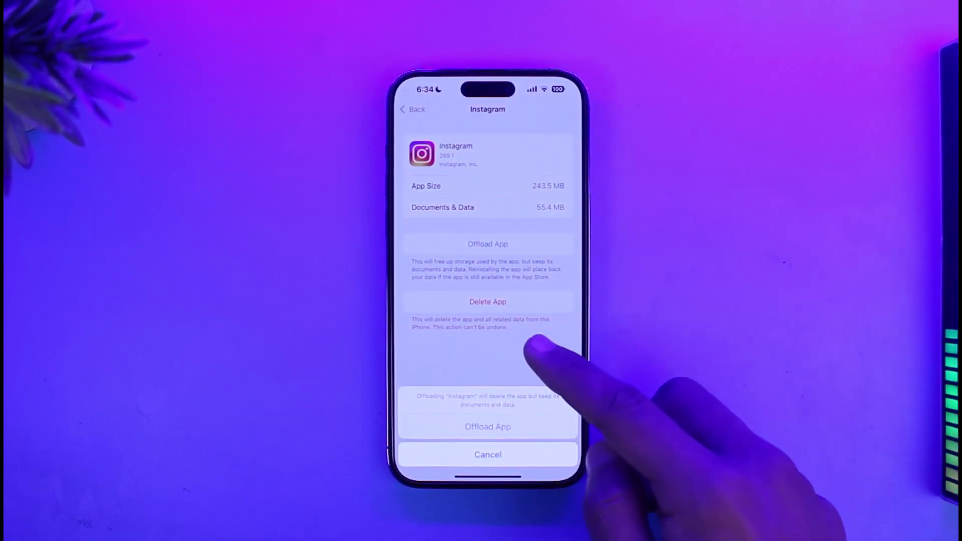
{"action": "left_click", "coordinate": [527, 350]}
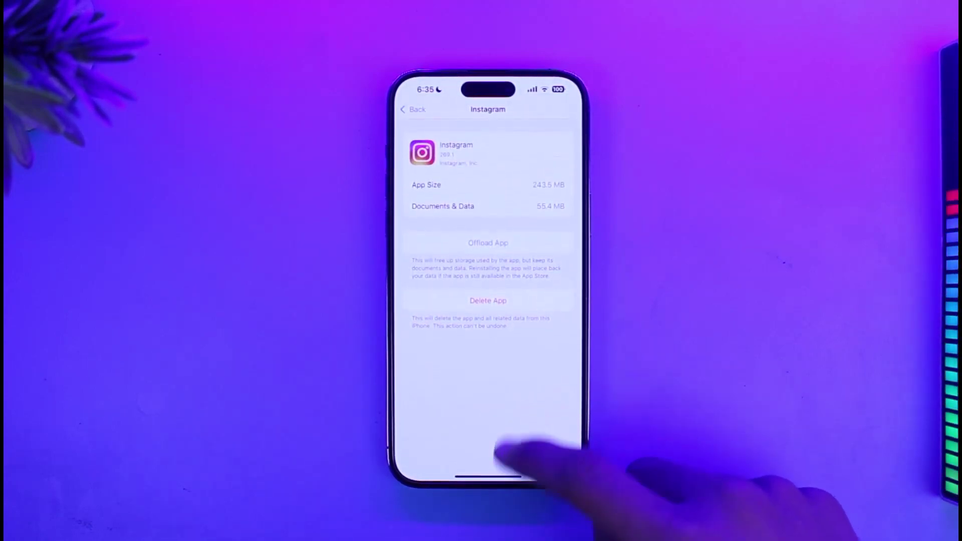
Step: Swipe up from Settings to return to the home screen
{"action": "left_click_drag", "start_coordinate": [497, 478], "coordinate": [496, 338]}
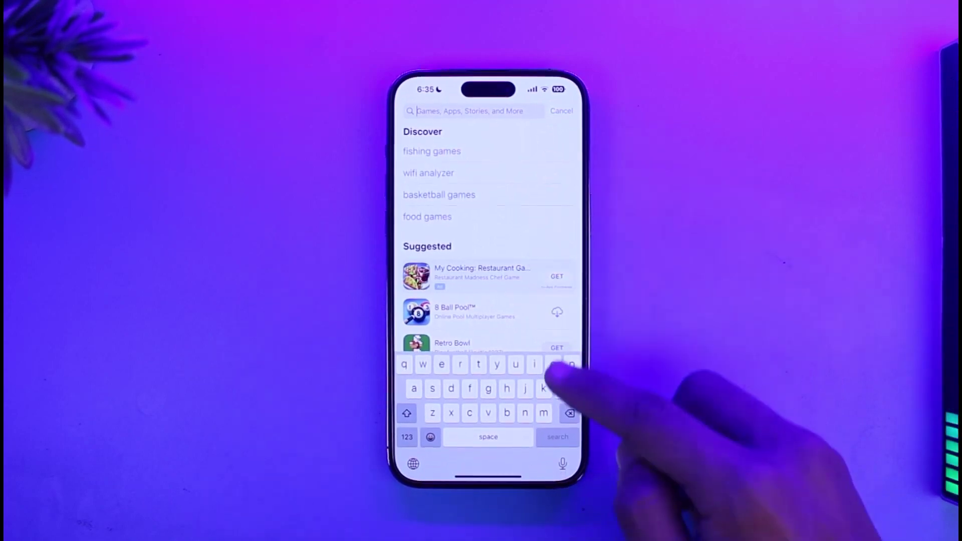
{"action": "type", "text": "ins"}
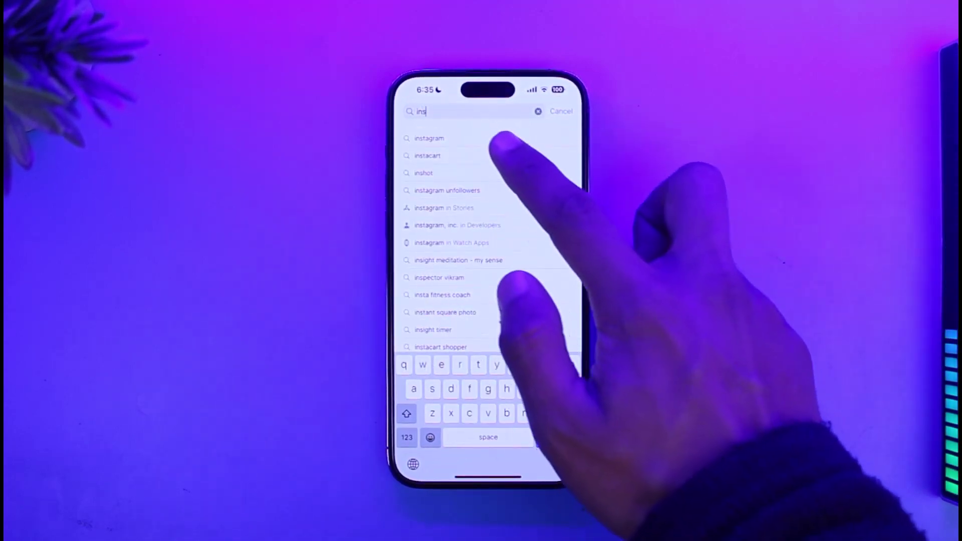